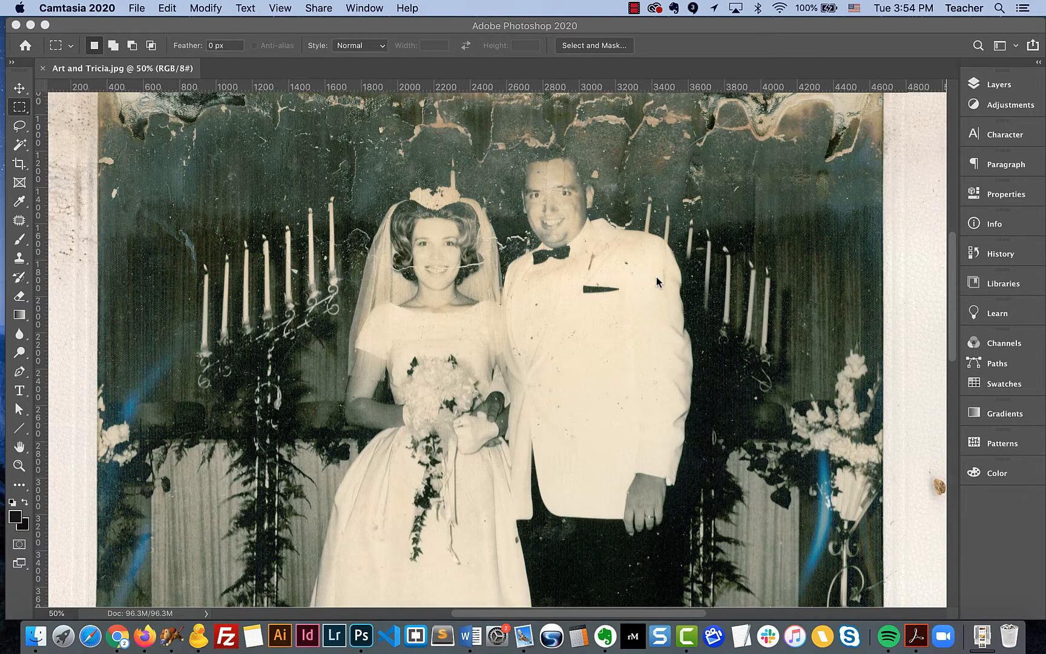
# Step: Zoom in and examine the scratches, cracks and spots across the wedding photo
pyautogui.click(663, 232)
pyautogui.press('super+equal')
pyautogui.press('super+equal')
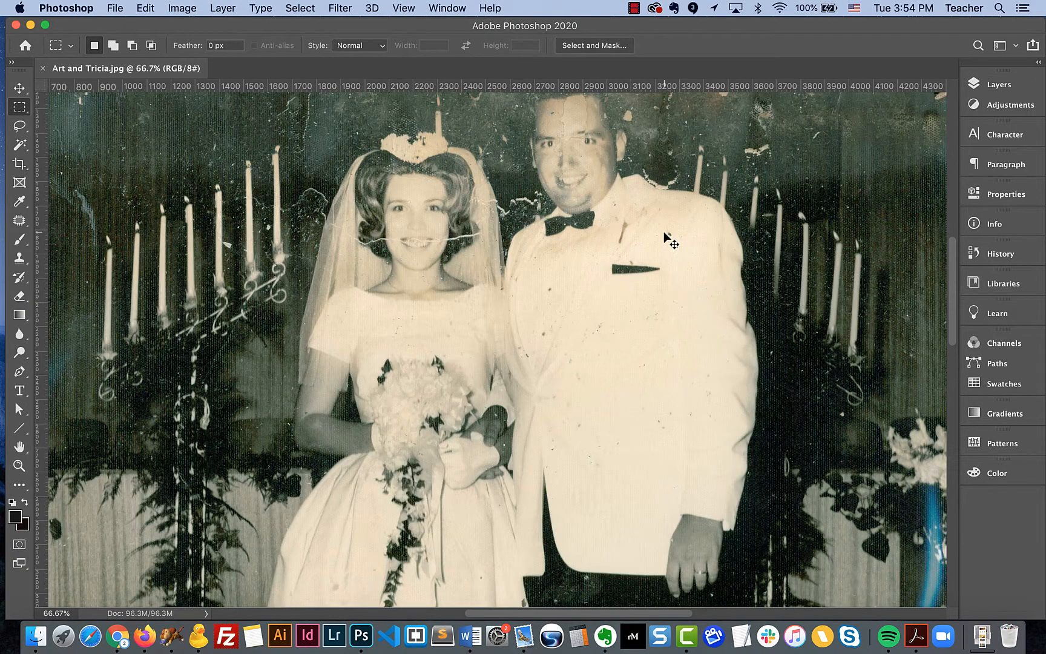
pyautogui.scroll(10, 524, 285)
pyautogui.hscroll(-10, 524, 284)
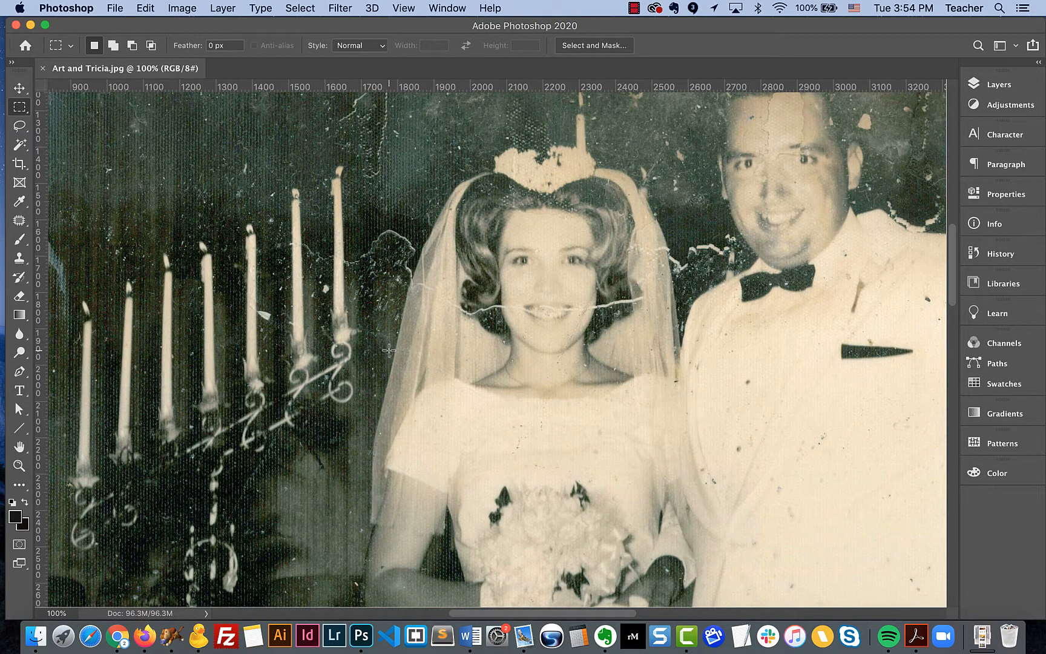
pyautogui.scroll(-3, 388, 350)
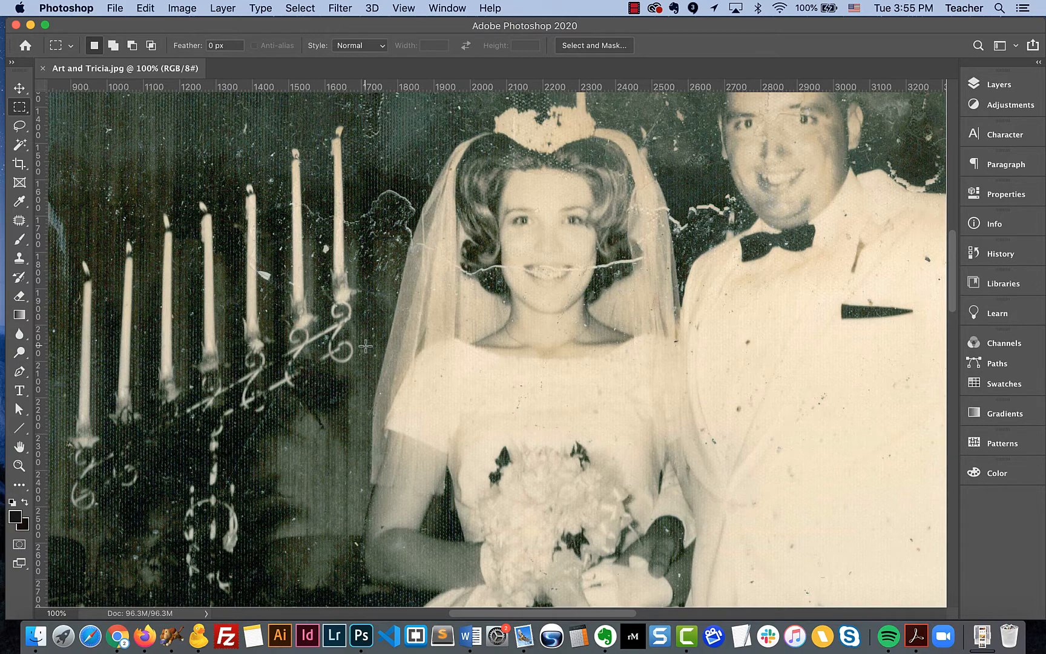
pyautogui.scroll(3, 365, 346)
pyautogui.scroll(-2, 366, 346)
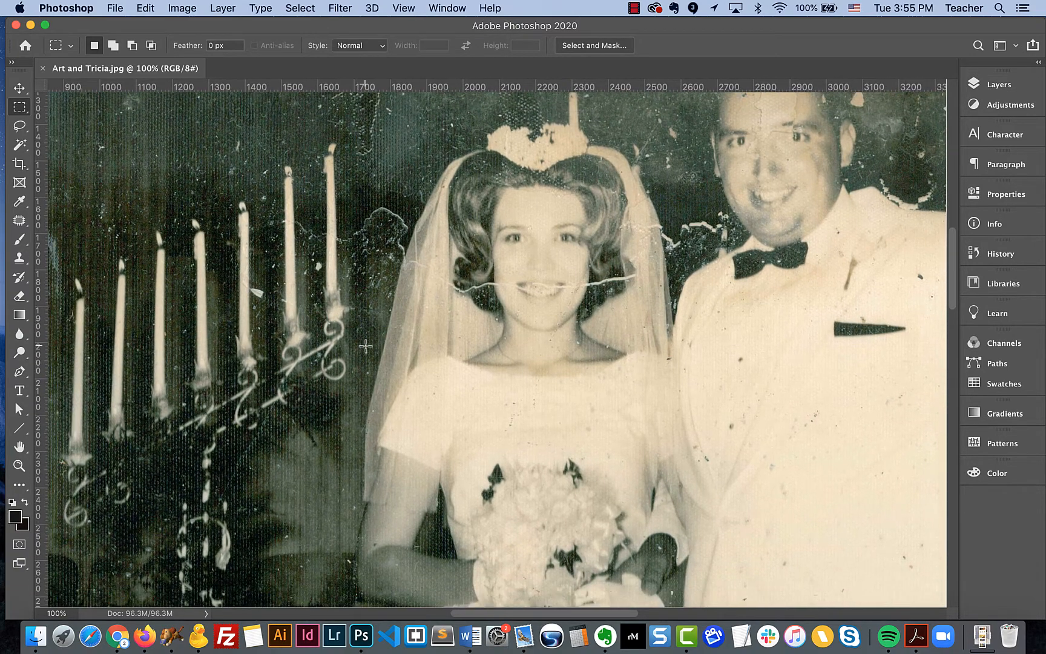
pyautogui.scroll(-5, 365, 345)
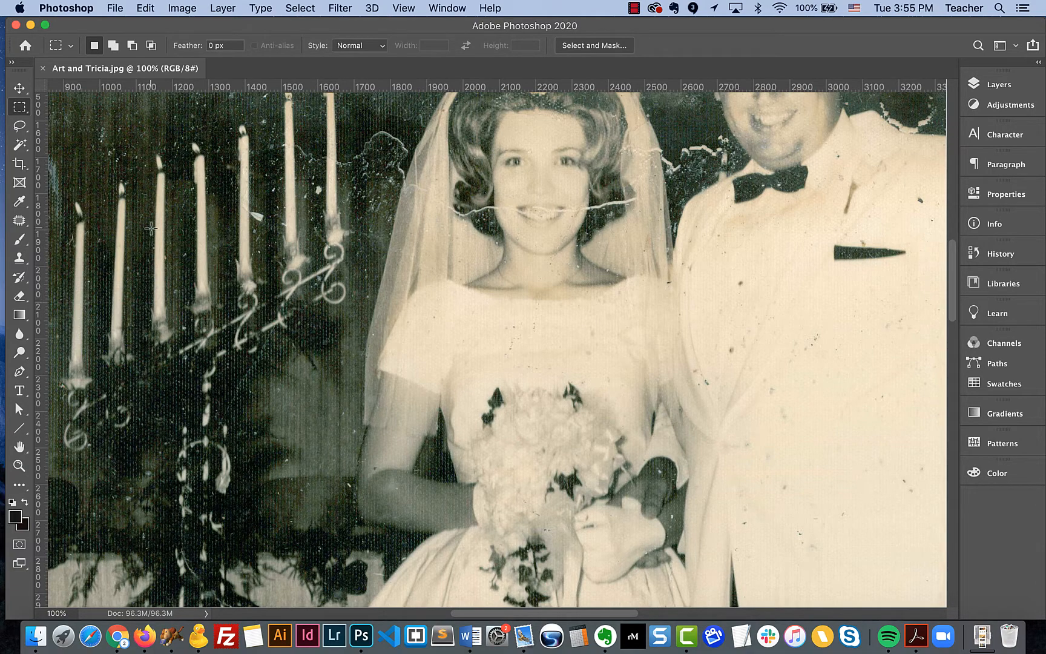
# Step: Switch to the Clone Stamp tool and center the view on the couple at 100% zoom
pyautogui.click(19, 259)
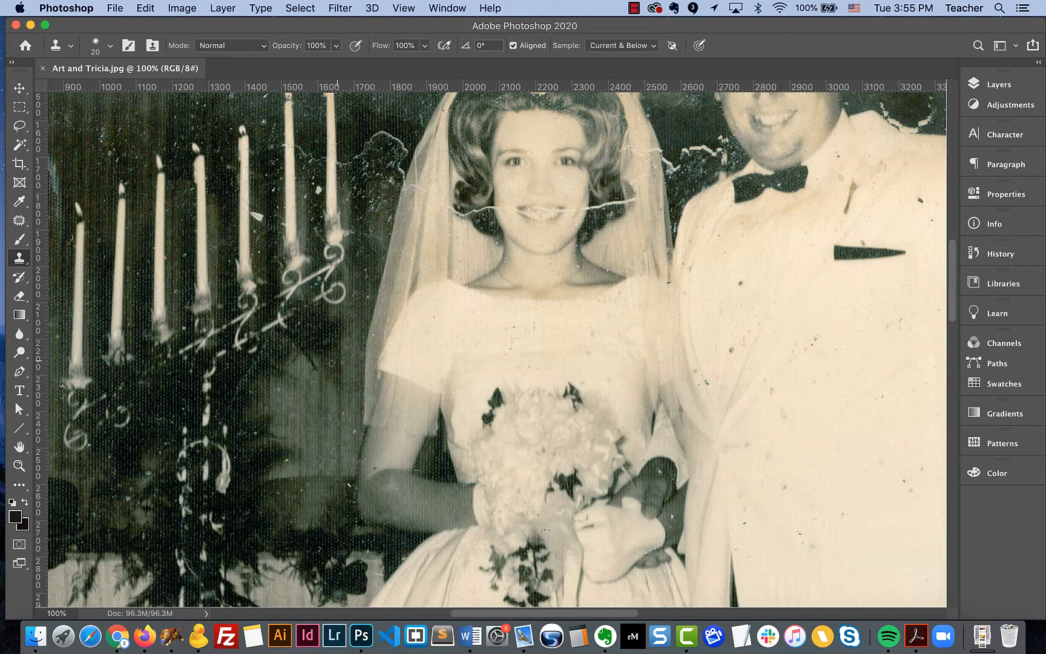
pyautogui.hscroll(10, 314, 397)
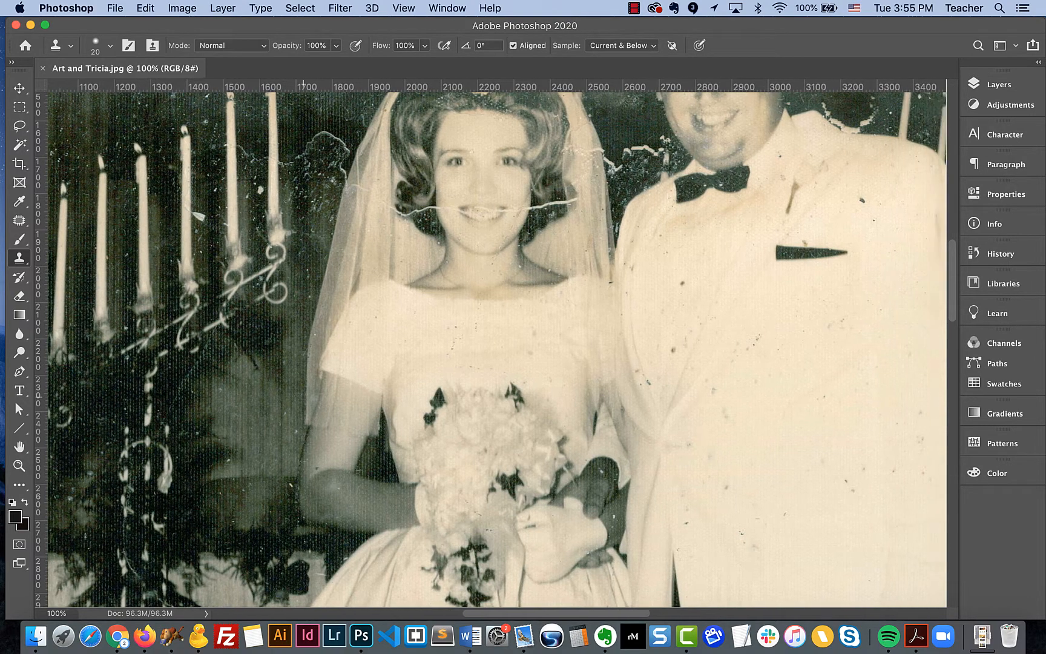
pyautogui.hscroll(5, 315, 397)
pyautogui.scroll(3, 315, 397)
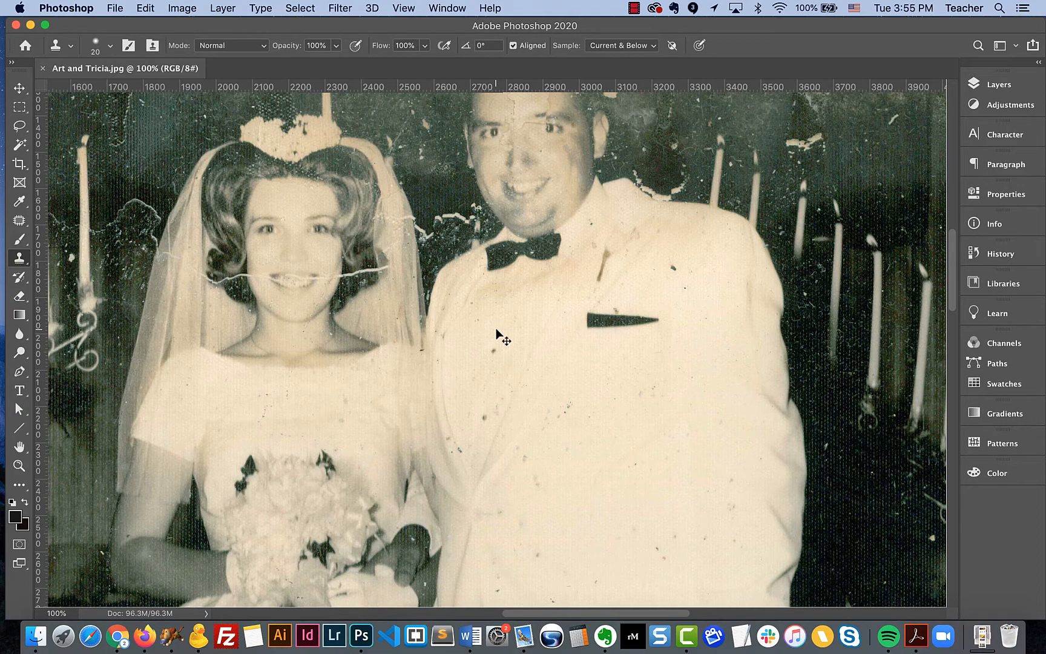
pyautogui.press('super+minus')
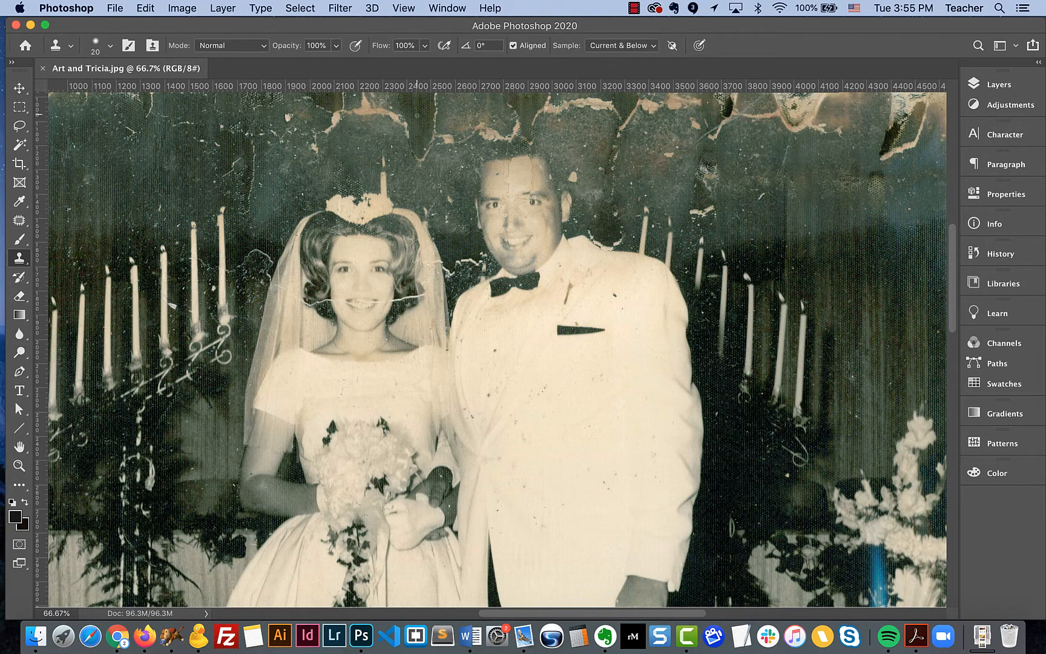
pyautogui.press('super+equal')
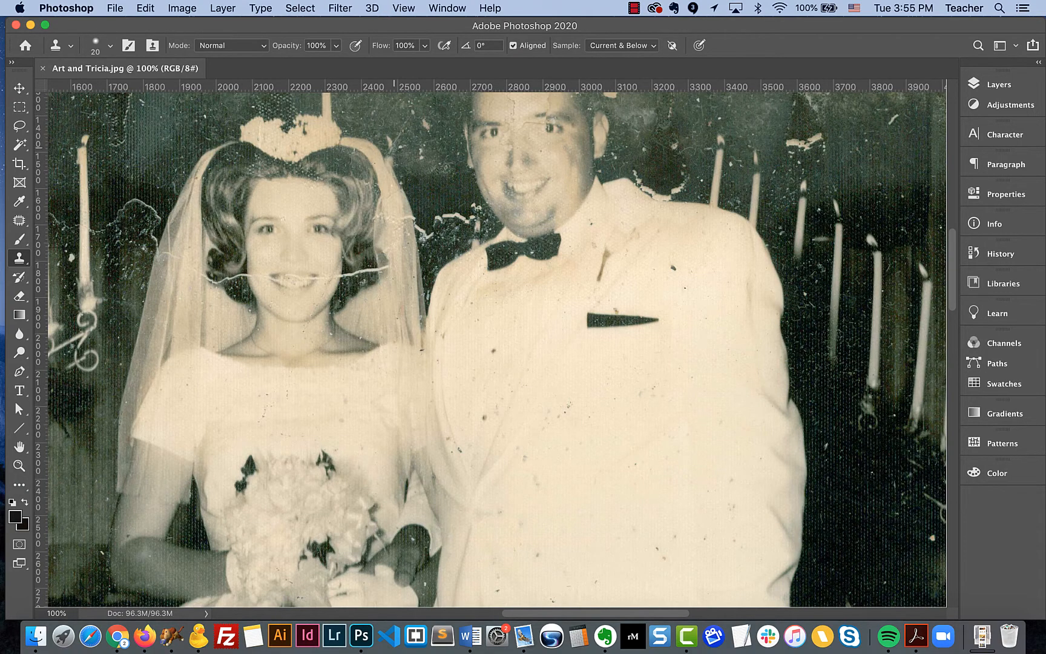
pyautogui.scroll(5, 381, 161)
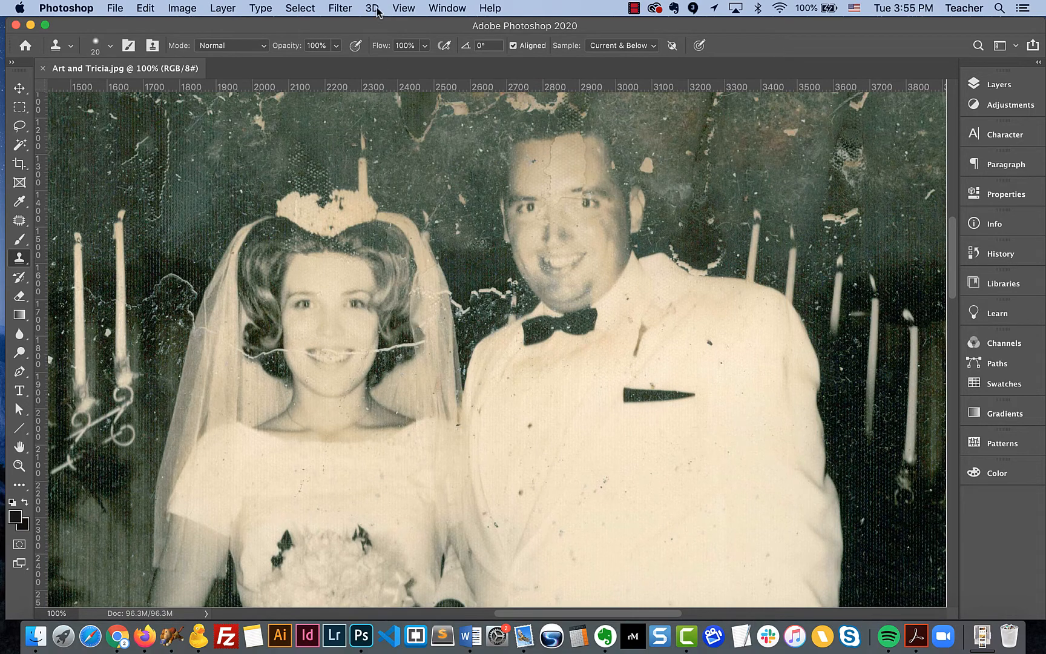
# Step: Try the Surface Blur filter, adjusting its Radius and Threshold, then cancel it
pyautogui.click(341, 8)
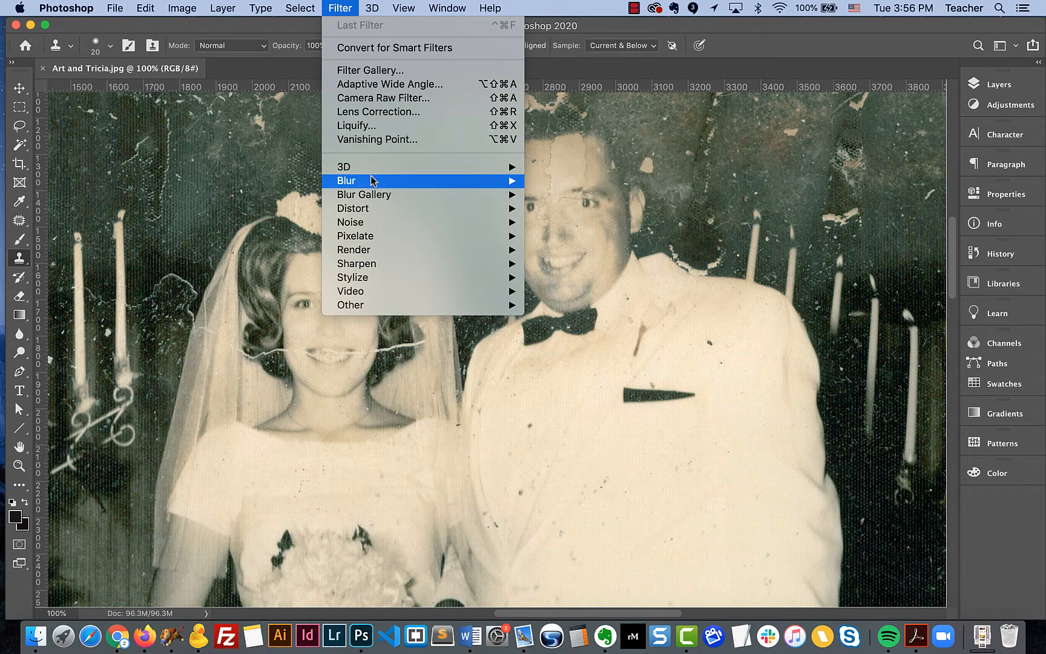
pyautogui.moveTo(372, 181)
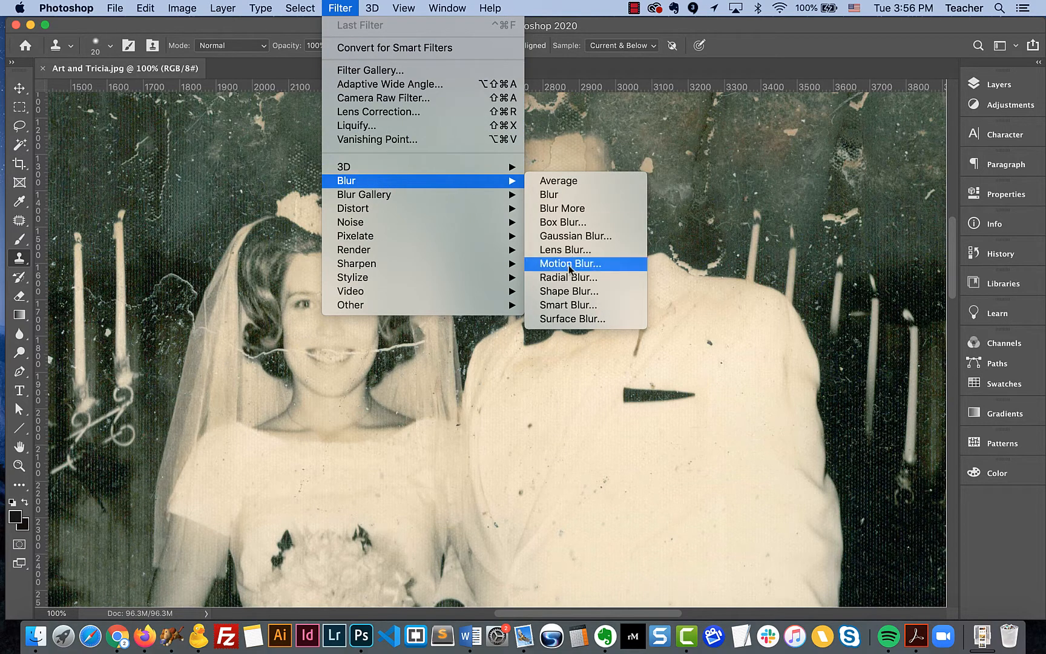
pyautogui.click(565, 319)
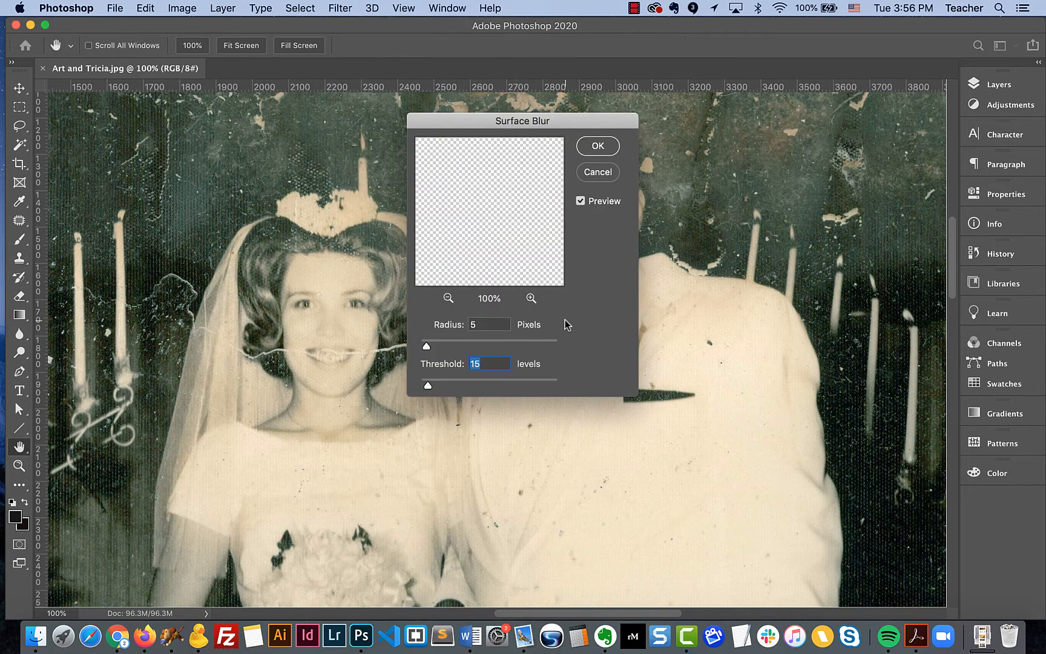
pyautogui.moveTo(566, 114); pyautogui.dragTo(878, 171)
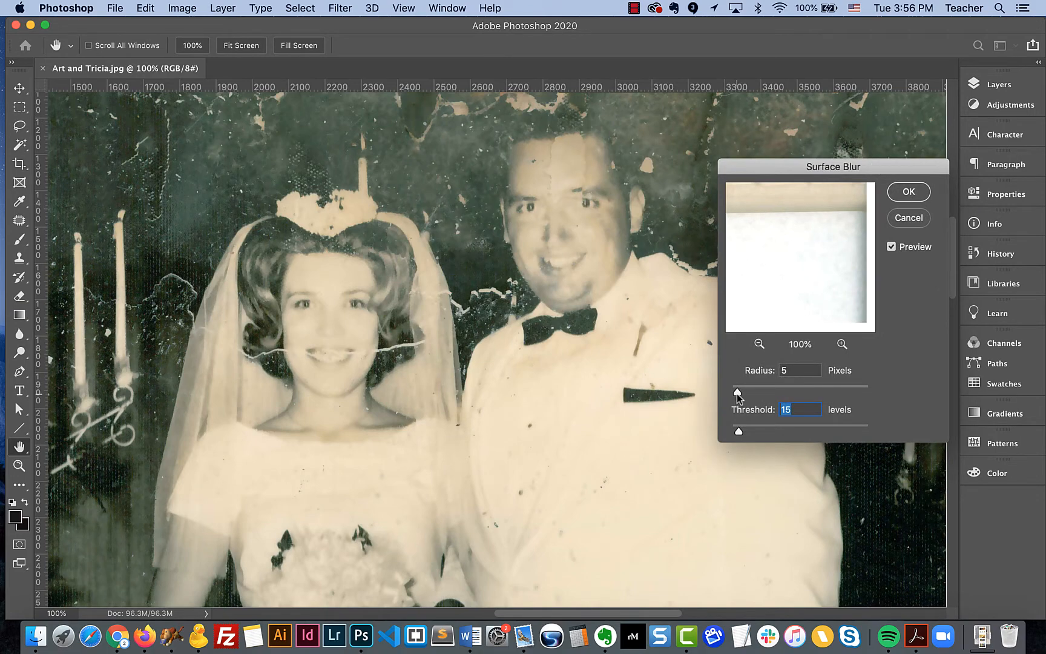
pyautogui.moveTo(736, 393); pyautogui.dragTo(733, 392)
pyautogui.moveTo(733, 393); pyautogui.dragTo(733, 392)
pyautogui.click(732, 393)
pyautogui.moveTo(738, 433); pyautogui.dragTo(736, 434)
pyautogui.moveTo(736, 434); pyautogui.dragTo(738, 433)
pyautogui.moveTo(734, 391)
pyautogui.mouseDown()
pyautogui.moveTo(758, 389)
pyautogui.moveTo(730, 387)
pyautogui.mouseUp()
pyautogui.moveTo(738, 432); pyautogui.dragTo(737, 434)
pyautogui.click(908, 218)
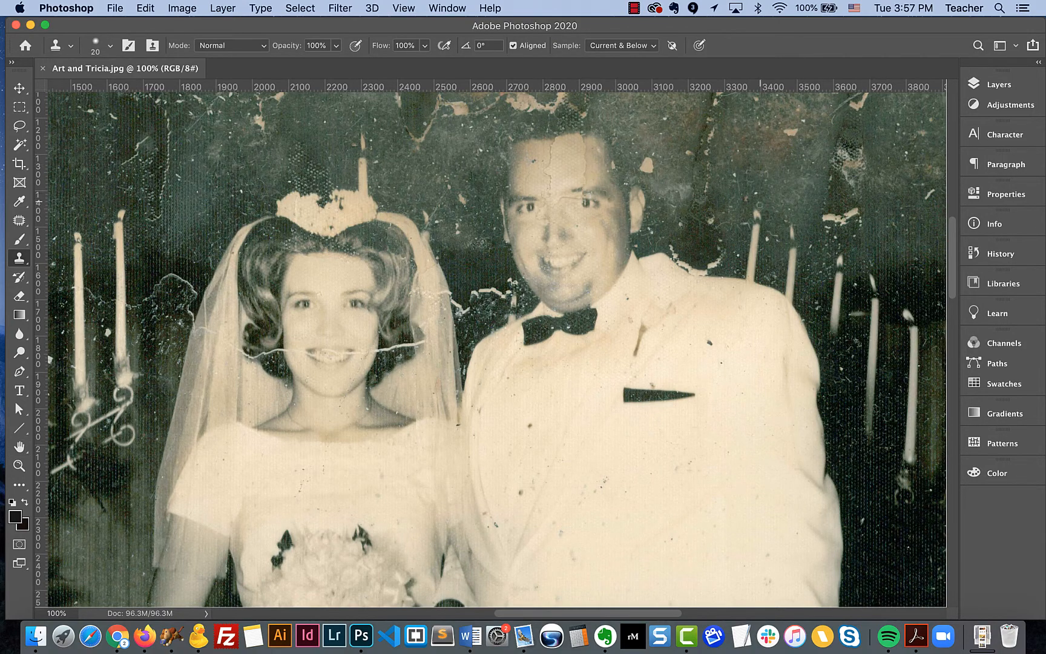
# Step: Apply the Despeckle noise filter to the photo twice
pyautogui.click(340, 9)
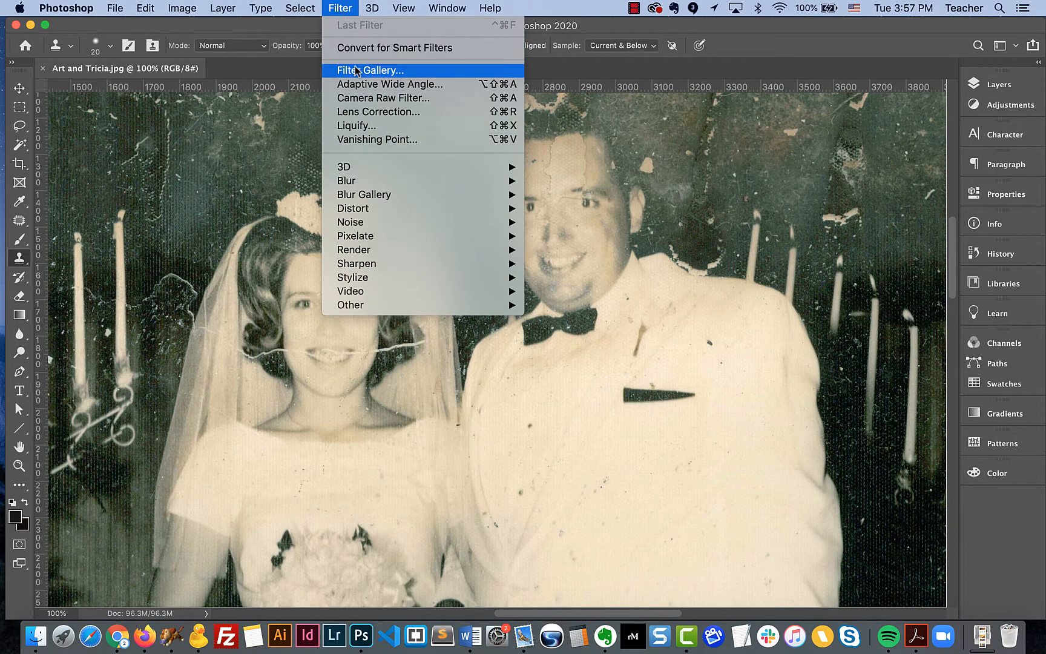
pyautogui.moveTo(359, 212)
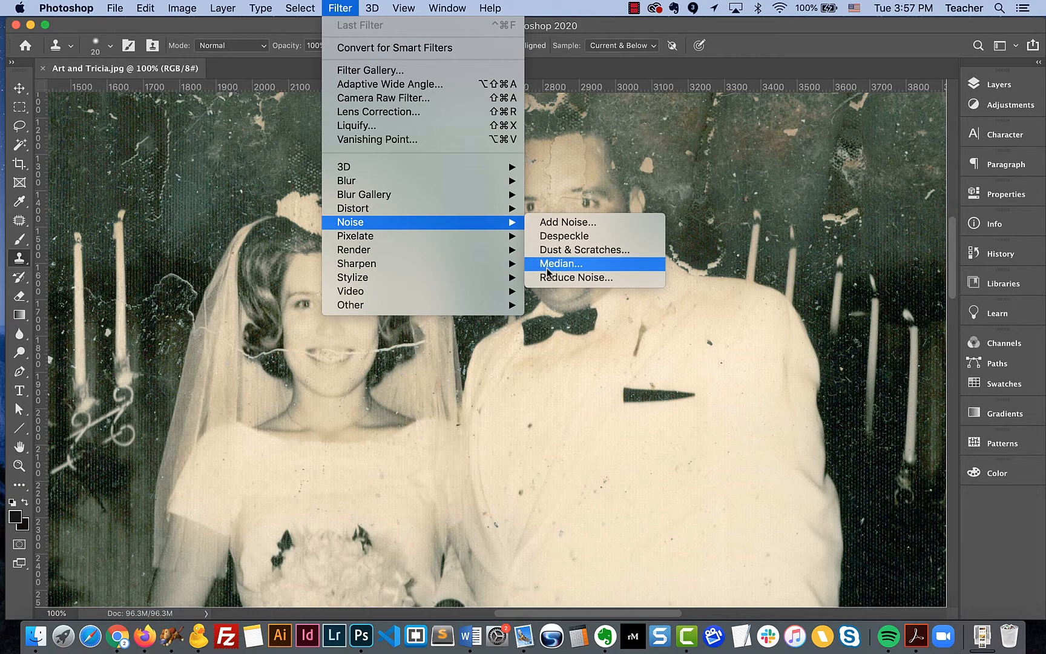
pyautogui.click(563, 237)
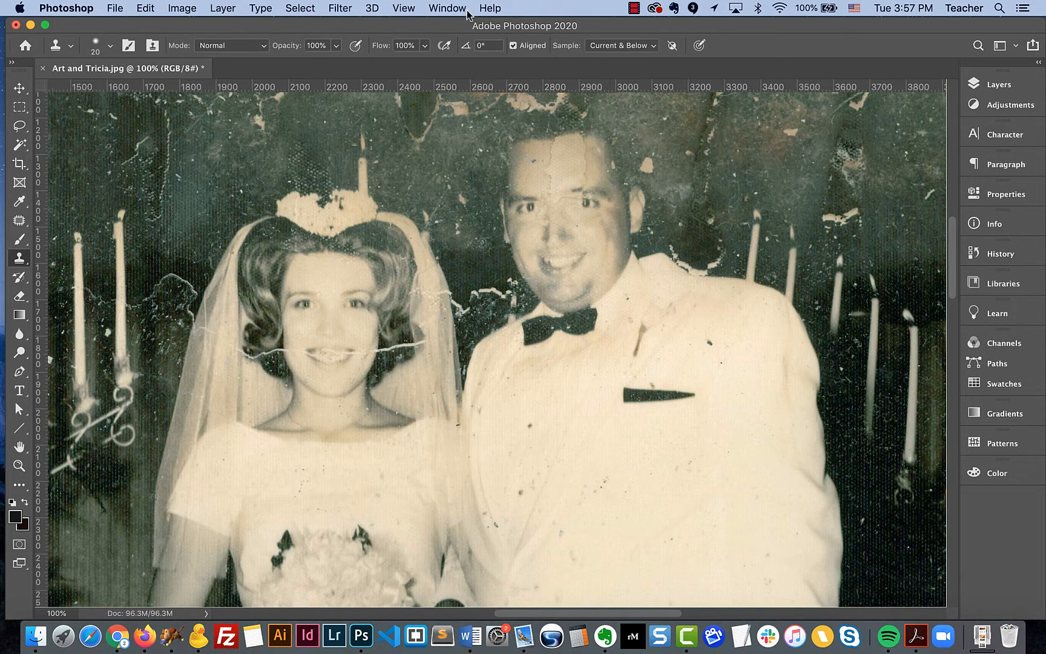
pyautogui.press('super+s')
pyautogui.click(349, 8)
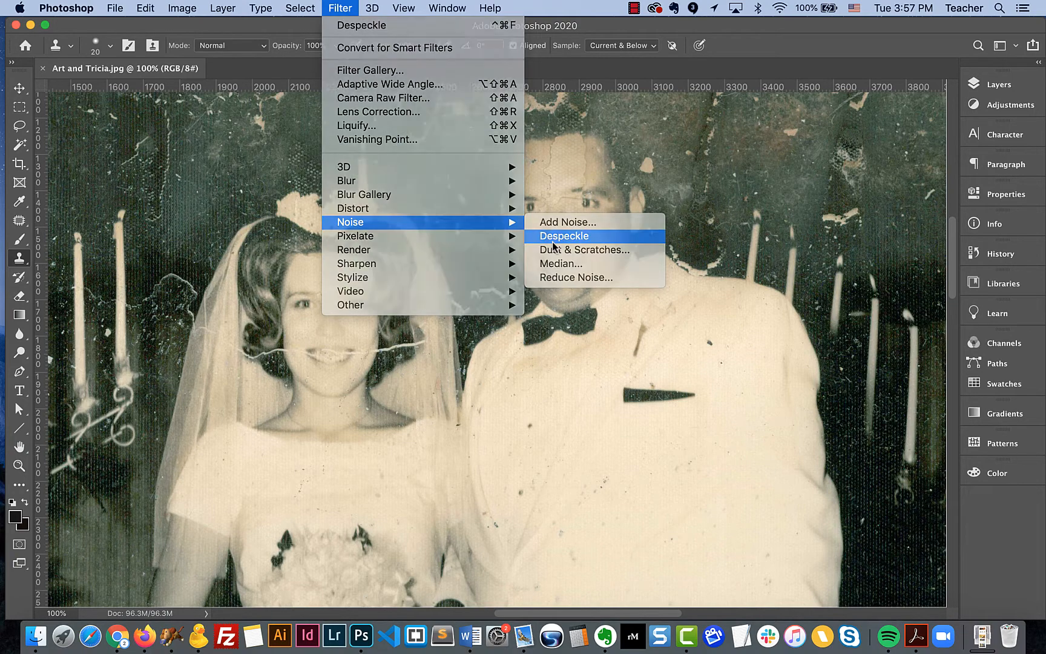
pyautogui.click(552, 239)
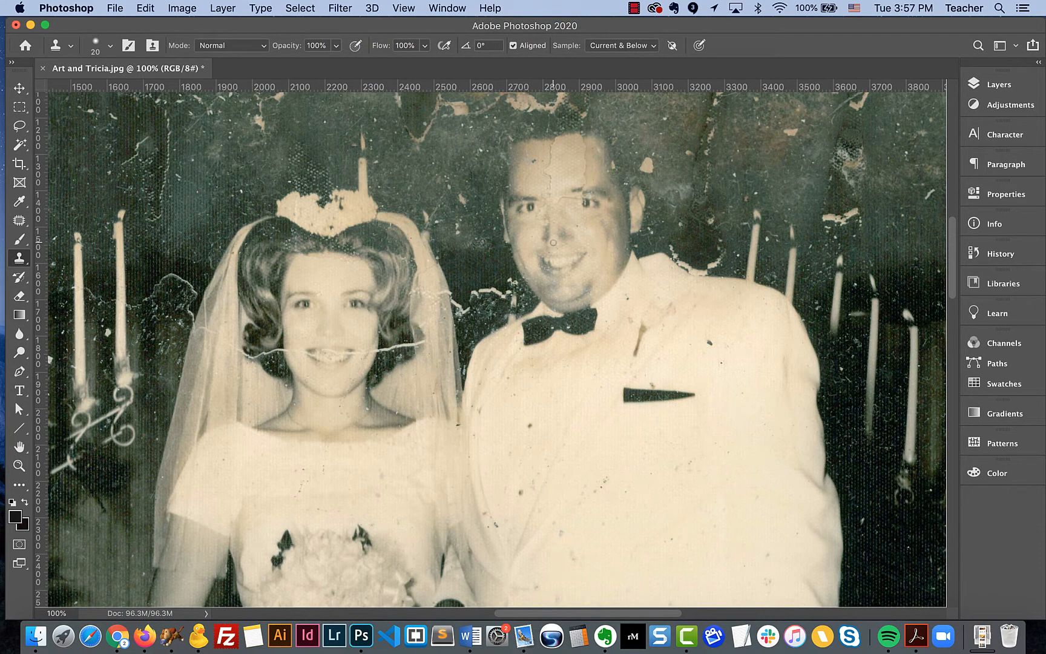
# Step: Zoom in and inspect the bride's face, dress and background for remaining specks and scratches
pyautogui.press('super+plus')
pyautogui.hscroll(-5, 352, 326)
pyautogui.hscroll(-10, 353, 326)
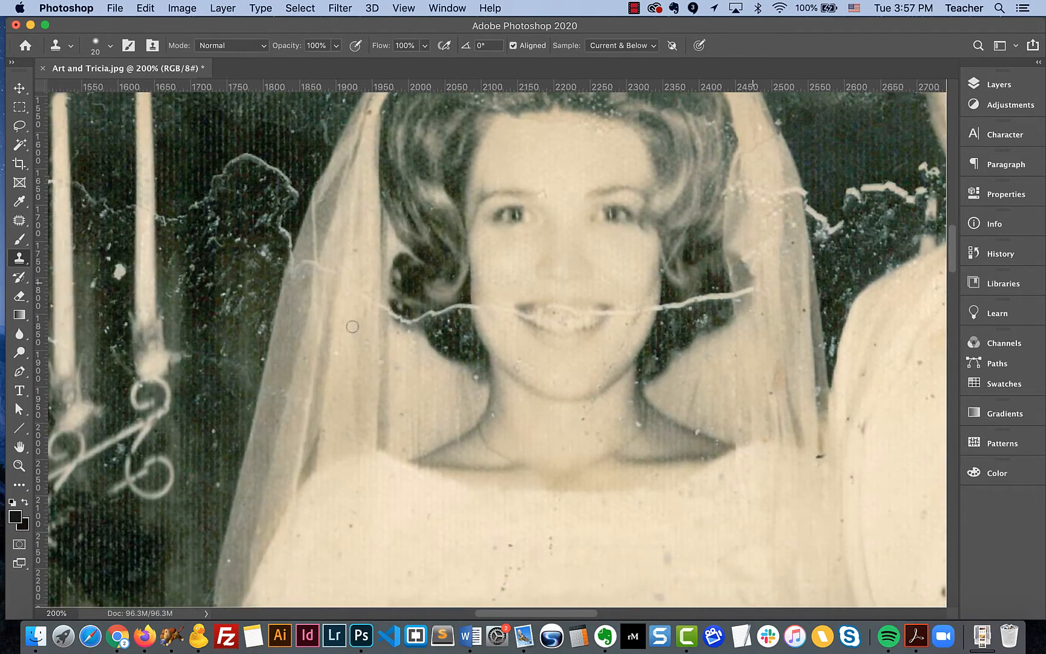
pyautogui.scroll(-5, 352, 327)
pyautogui.scroll(-3, 352, 326)
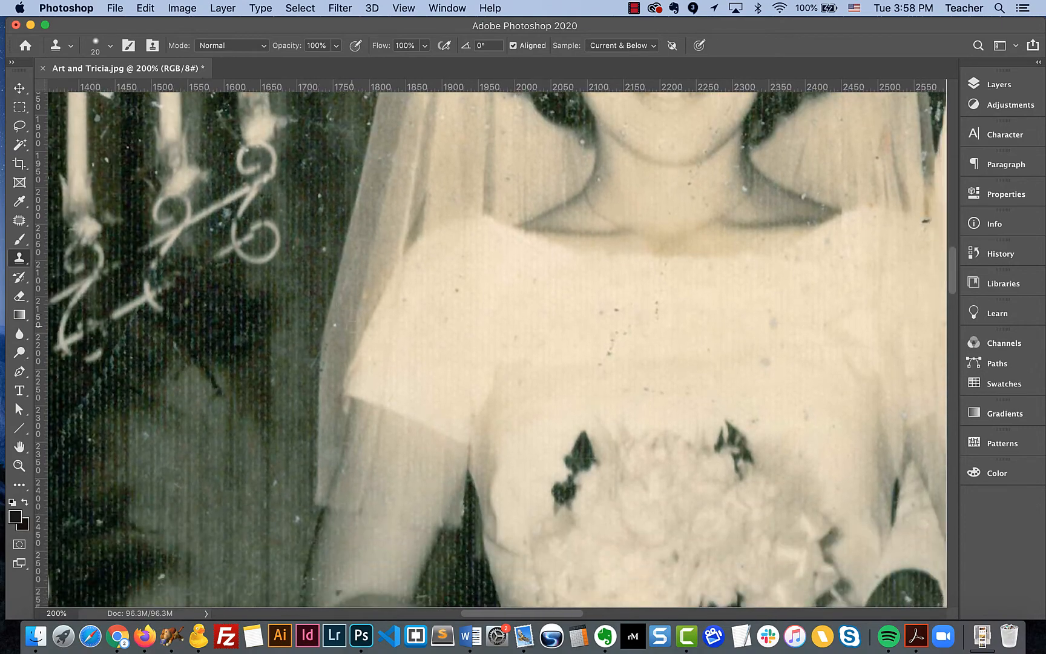
pyautogui.press('super+minus')
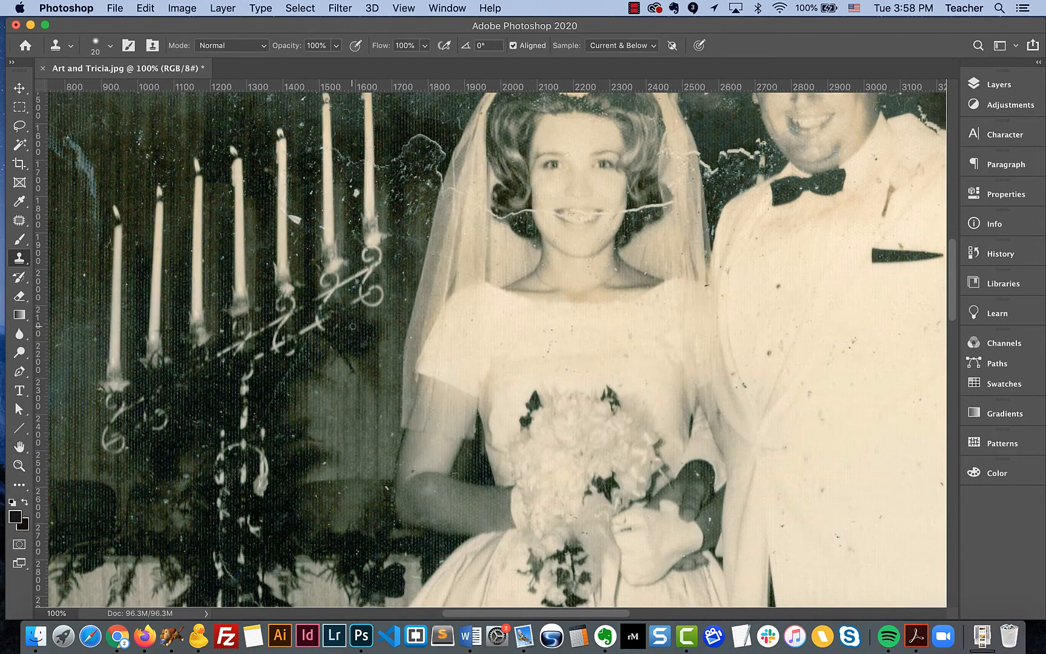
pyautogui.hscroll(2, 352, 326)
pyautogui.hscroll(6, 332, 341)
pyautogui.scroll(3, 331, 340)
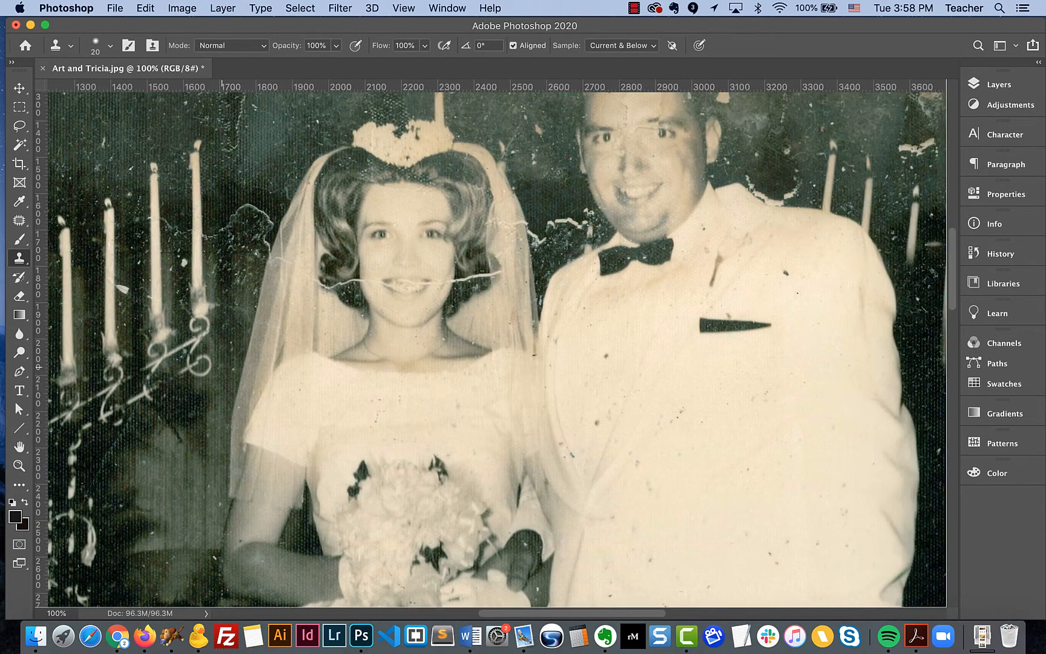
pyautogui.hscroll(2, 332, 341)
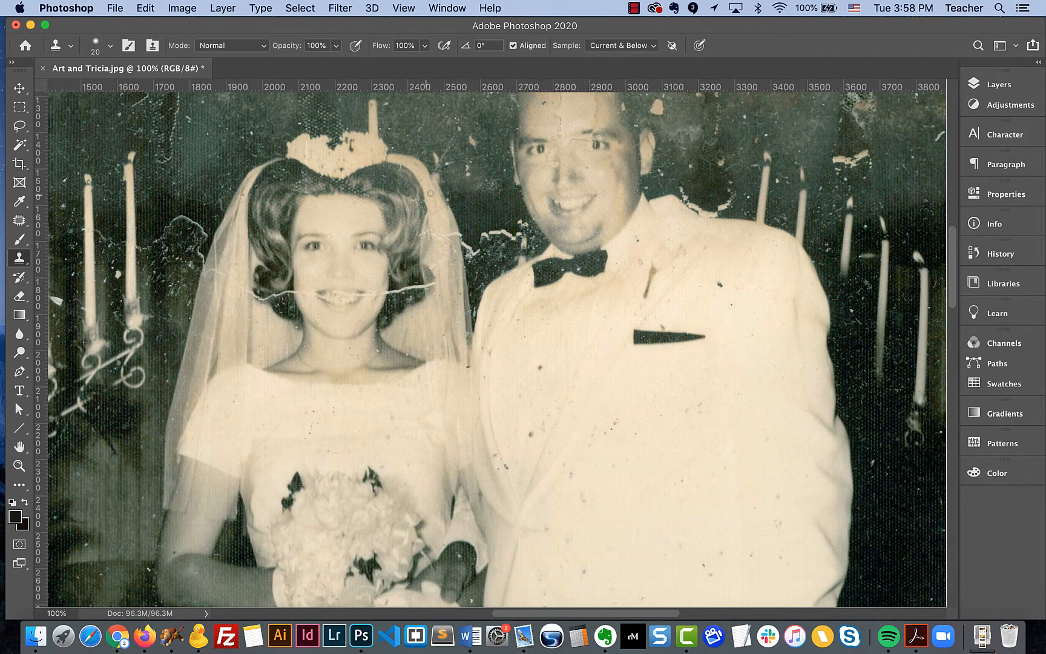
pyautogui.scroll(1, 505, 209)
pyautogui.hscroll(1, 505, 208)
pyautogui.scroll(2, 505, 208)
pyautogui.hscroll(1, 505, 208)
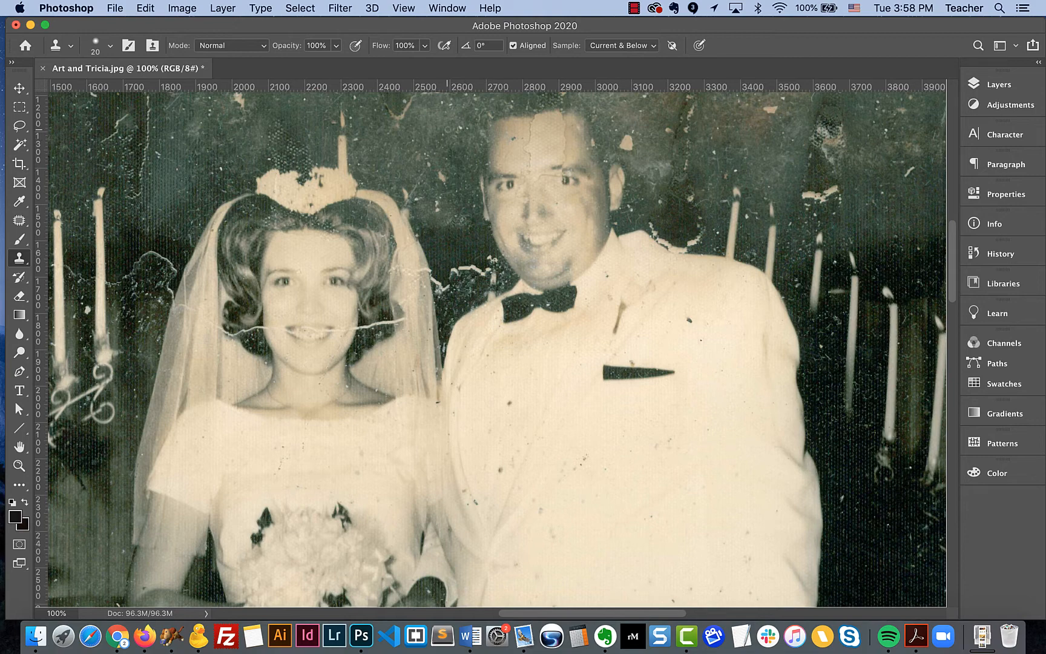
# Step: Try the Dust & Scratches filter with a radius of 12 and then 2 pixels, then cancel it
pyautogui.click(340, 8)
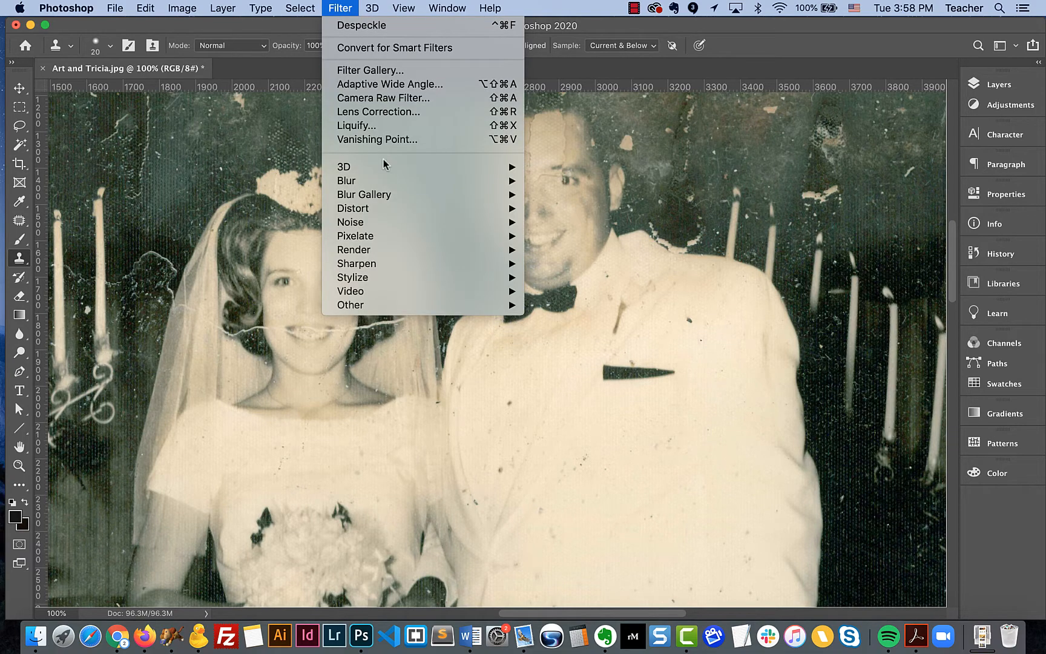
pyautogui.moveTo(381, 222)
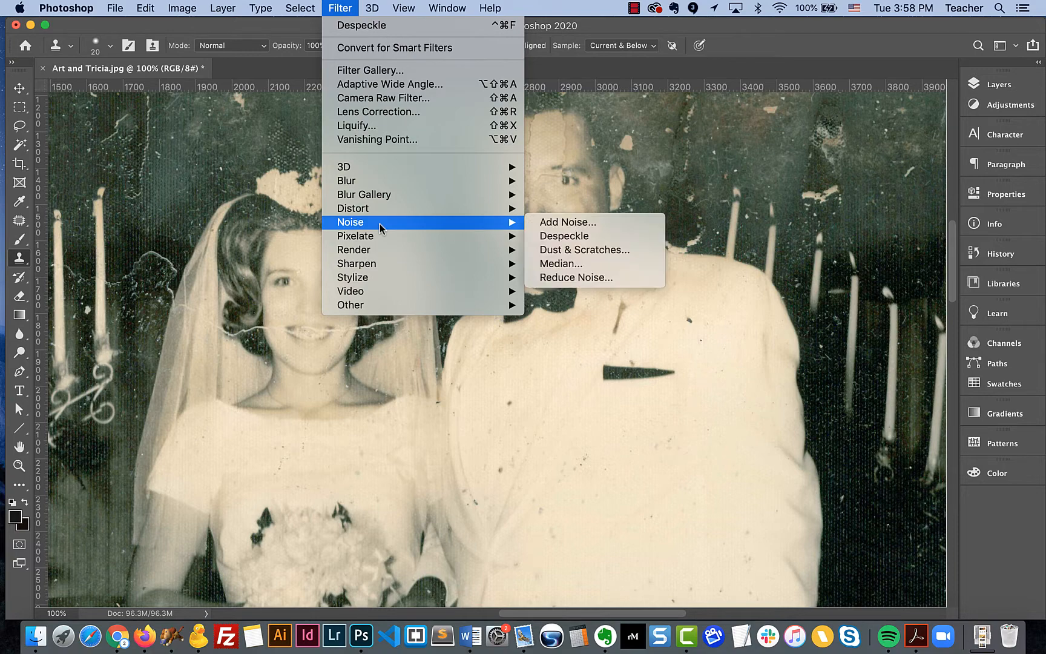
pyautogui.click(563, 250)
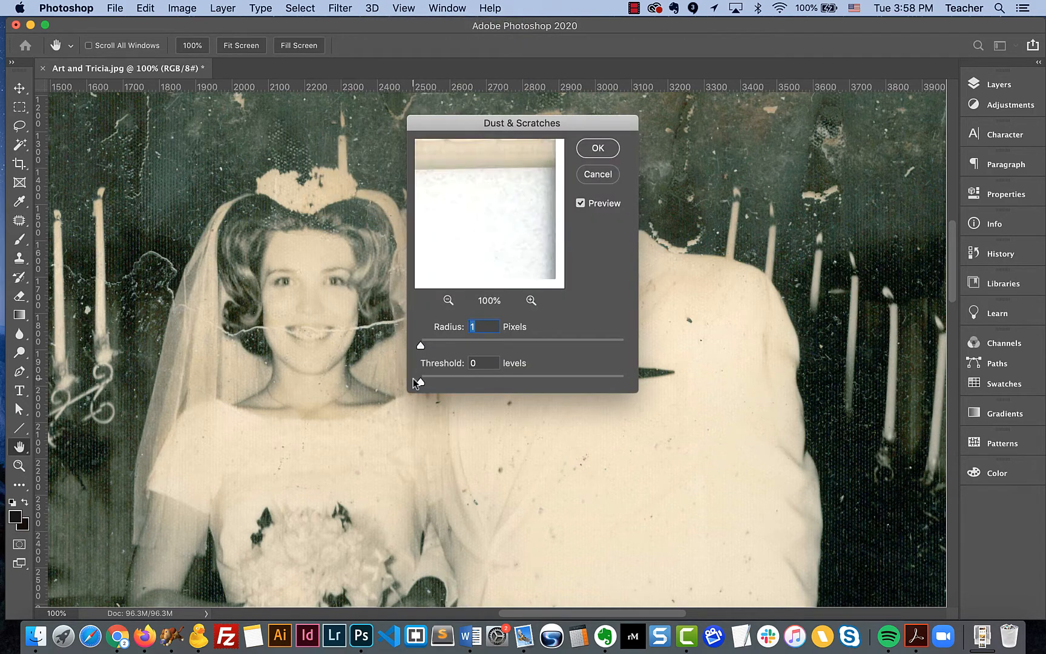
pyautogui.moveTo(474, 121); pyautogui.dragTo(764, 215)
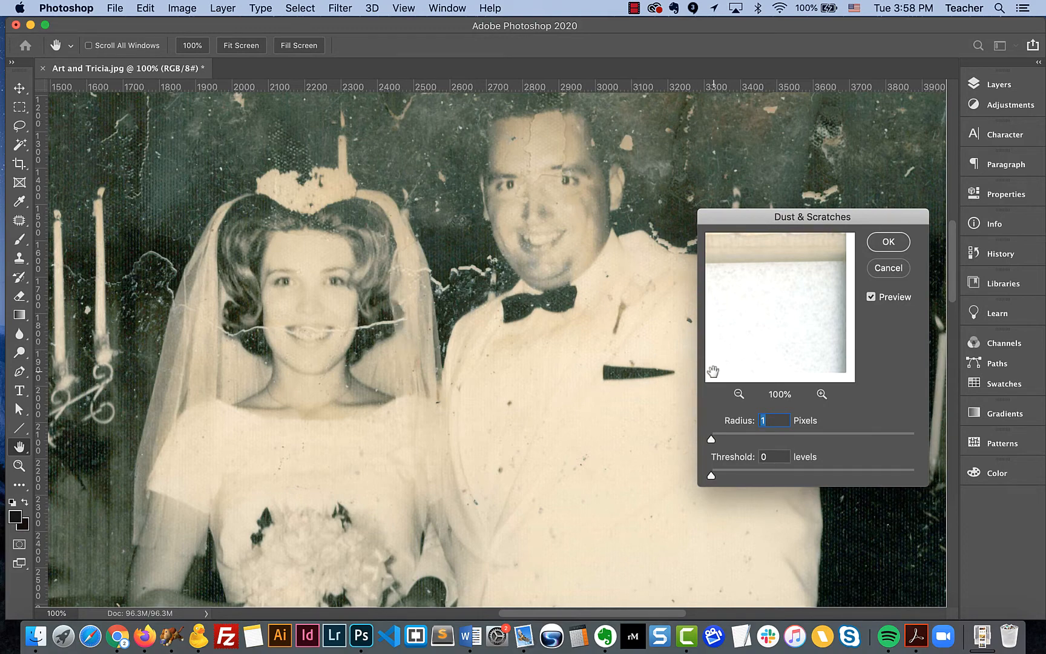
pyautogui.moveTo(711, 440); pyautogui.dragTo(723, 440)
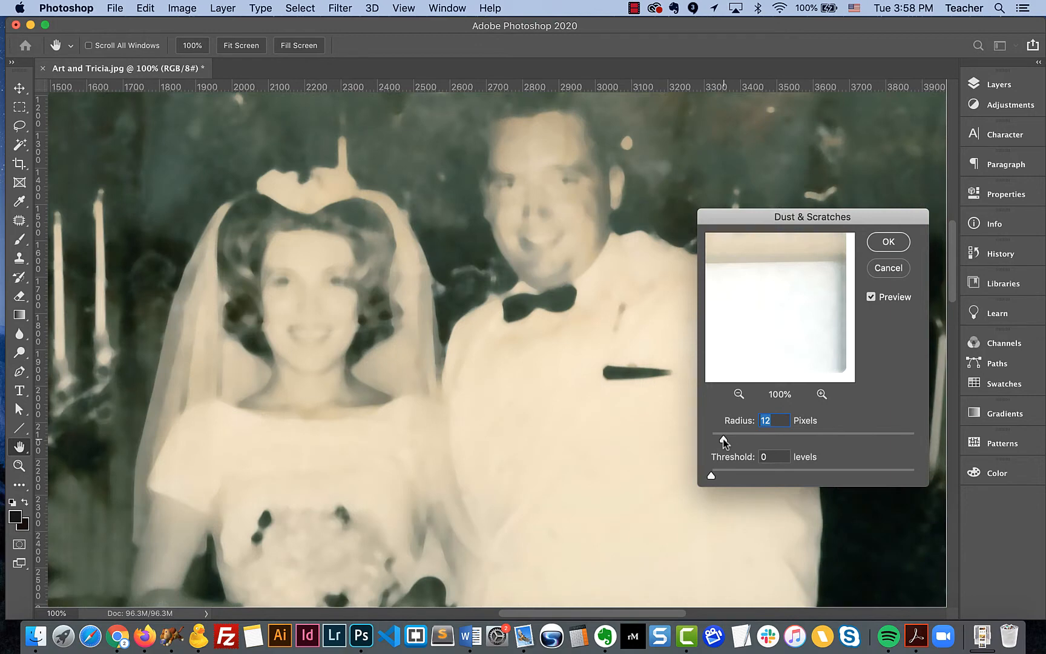
pyautogui.moveTo(724, 438); pyautogui.dragTo(712, 441)
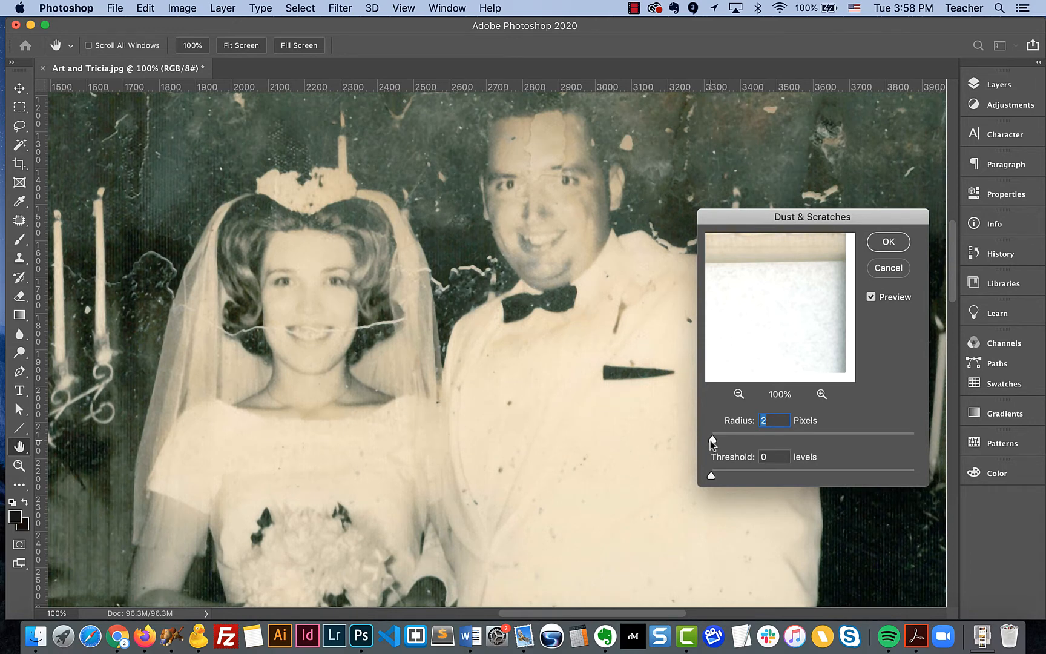
pyautogui.moveTo(711, 441); pyautogui.dragTo(711, 440)
pyautogui.click(883, 269)
# Step: Open the Median noise filter and preview its 1-pixel radius on the couple's faces
pyautogui.press('s')
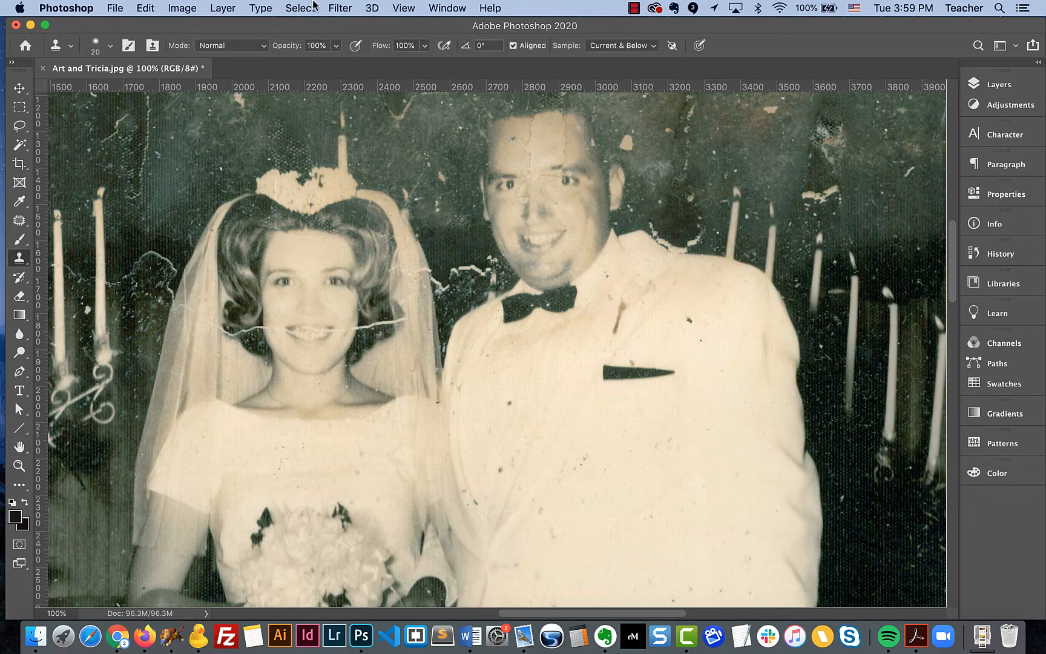
pyautogui.click(340, 8)
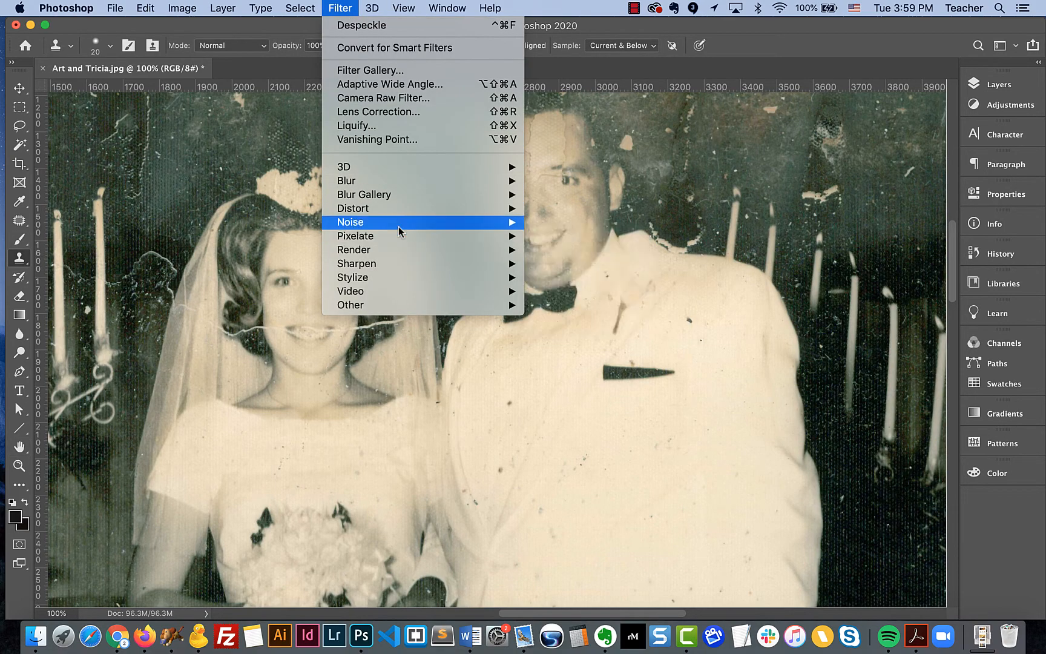
pyautogui.click(562, 263)
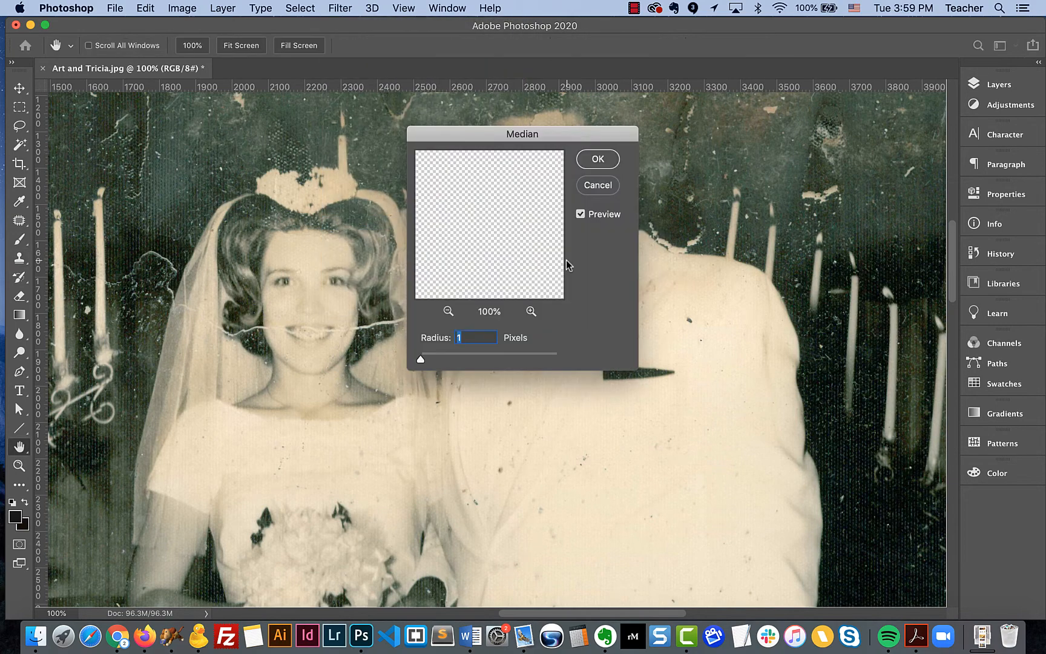
pyautogui.moveTo(512, 134); pyautogui.dragTo(843, 207)
pyautogui.moveTo(754, 431); pyautogui.dragTo(751, 427)
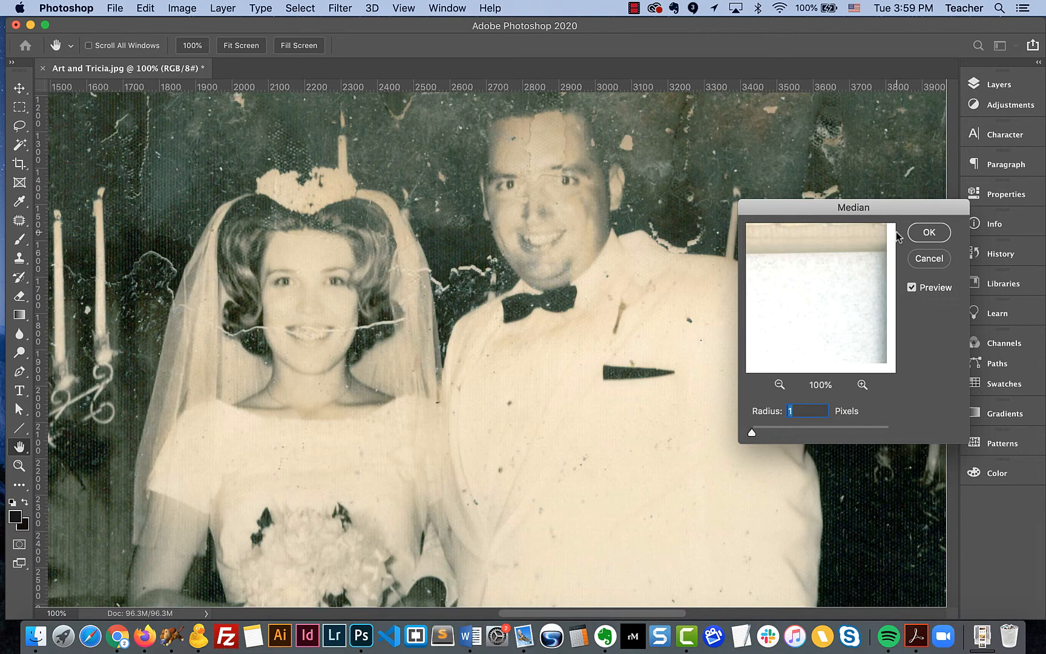
pyautogui.press('super+equal')
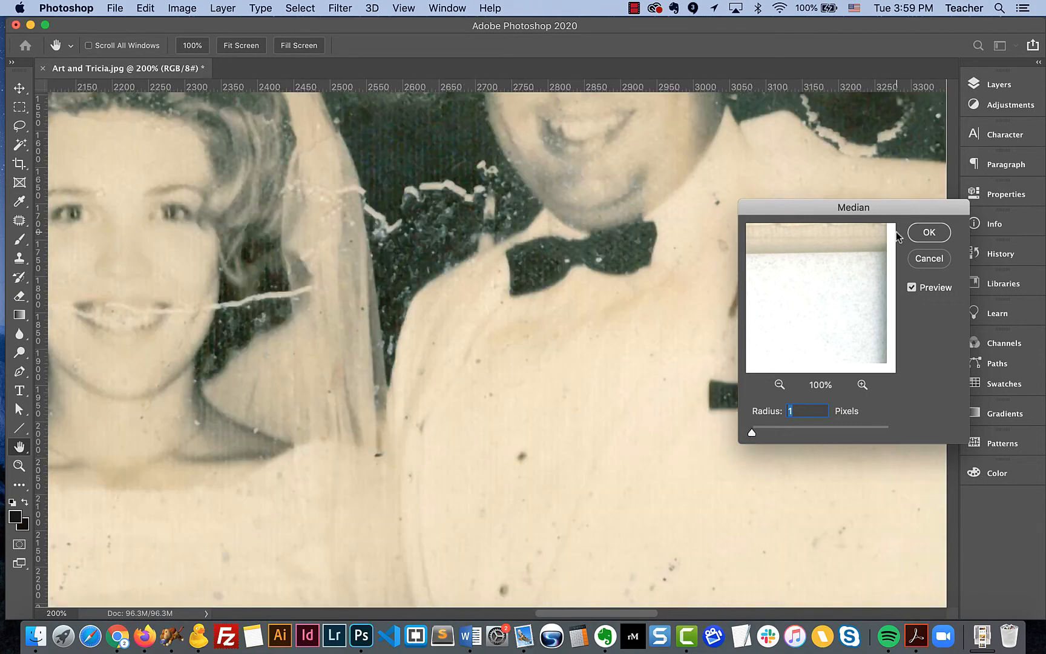
pyautogui.hscroll(-10, 612, 303)
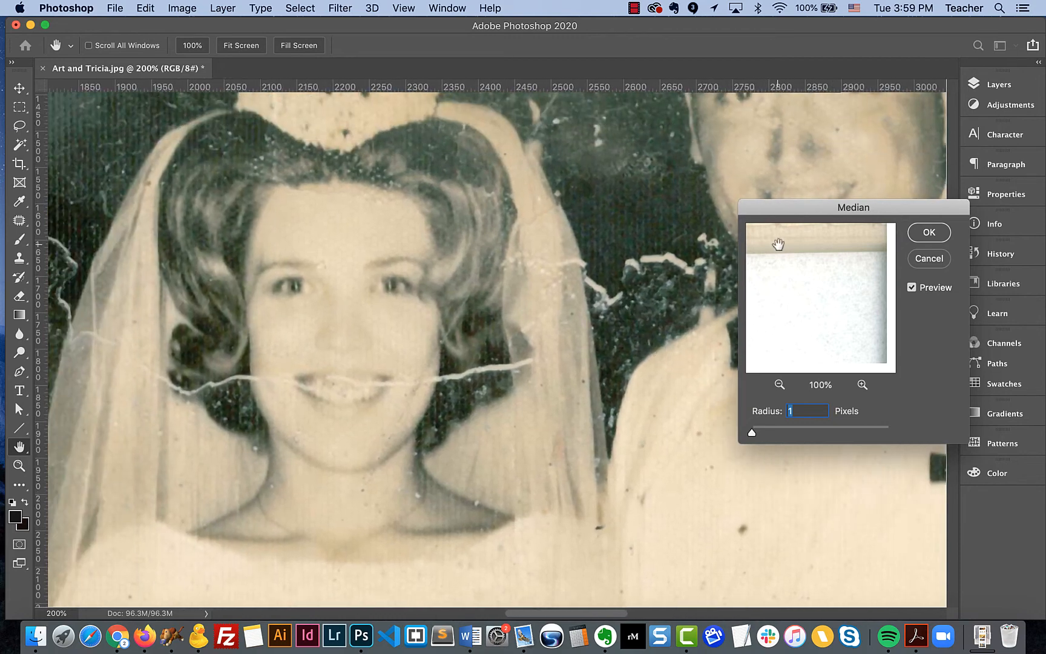
# Step: Set the Median filter radius to 2 pixels and preview the effect across the whole photo
pyautogui.moveTo(752, 431)
pyautogui.mouseDown()
pyautogui.moveTo(761, 429)
pyautogui.moveTo(752, 430)
pyautogui.mouseUp()
pyautogui.press('super+0')
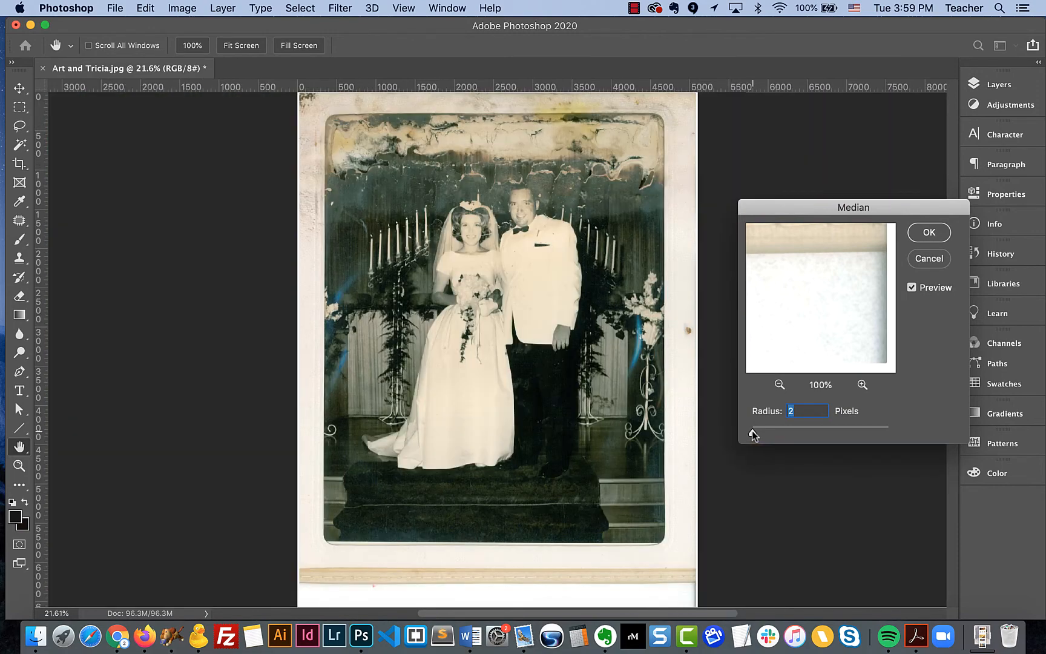
pyautogui.press('super+equal')
pyautogui.press('super+equal')
pyautogui.press('super+equal')
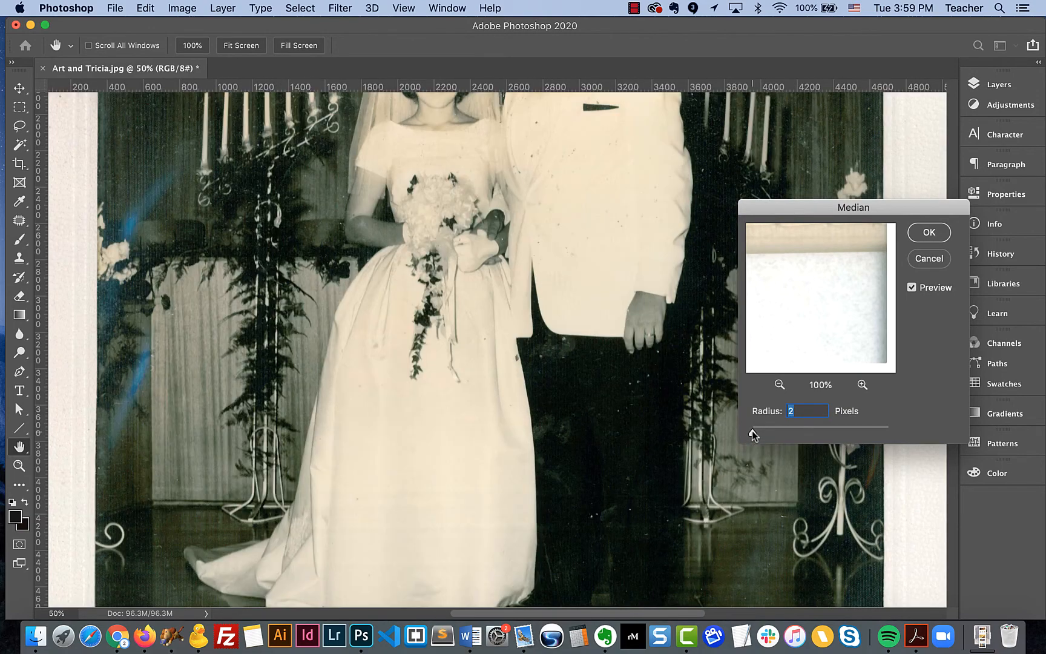
pyautogui.scroll(10, 752, 431)
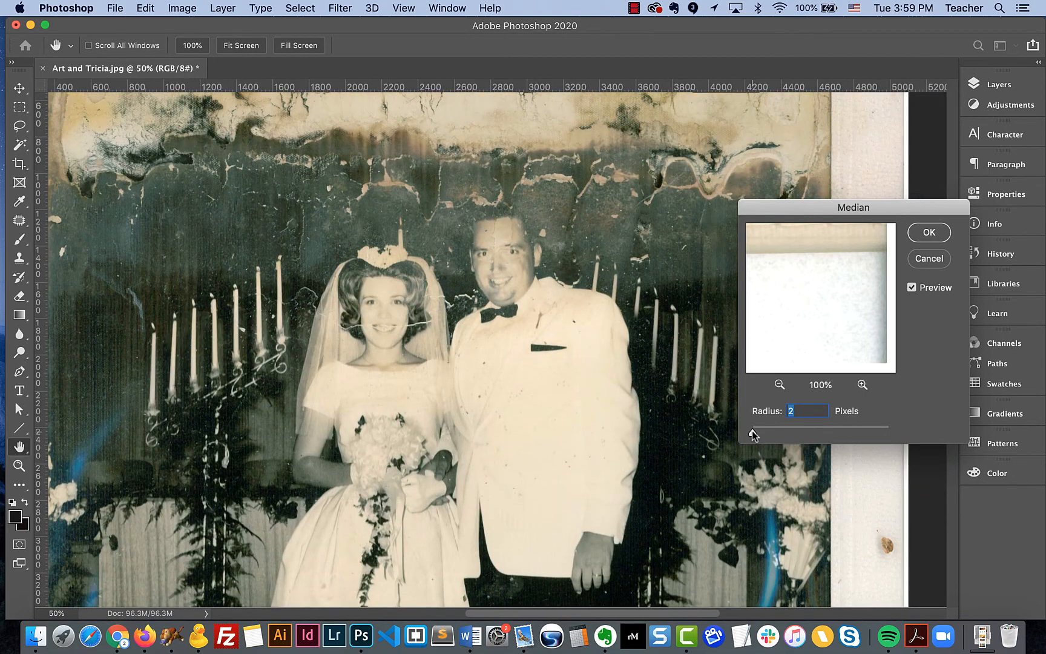
pyautogui.hscroll(5, 751, 431)
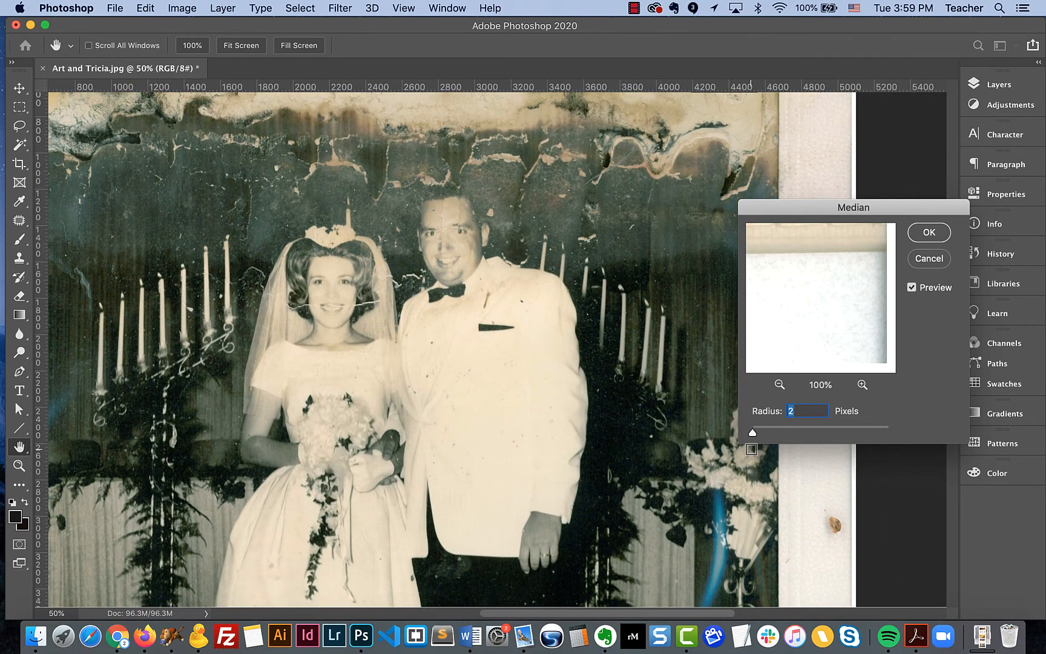
pyautogui.scroll(-3, 751, 449)
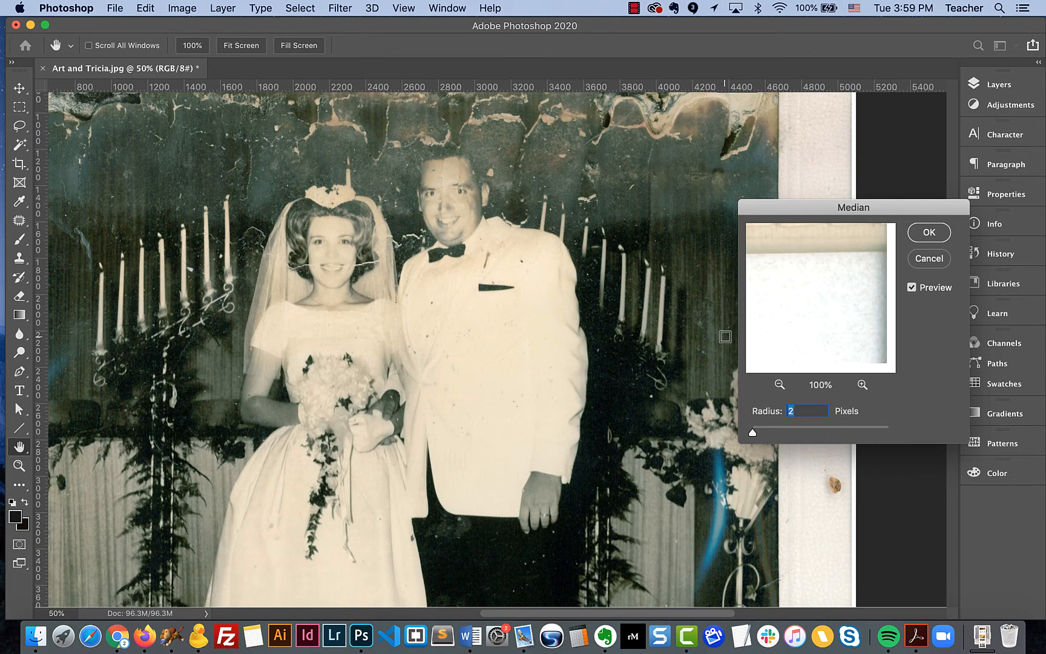